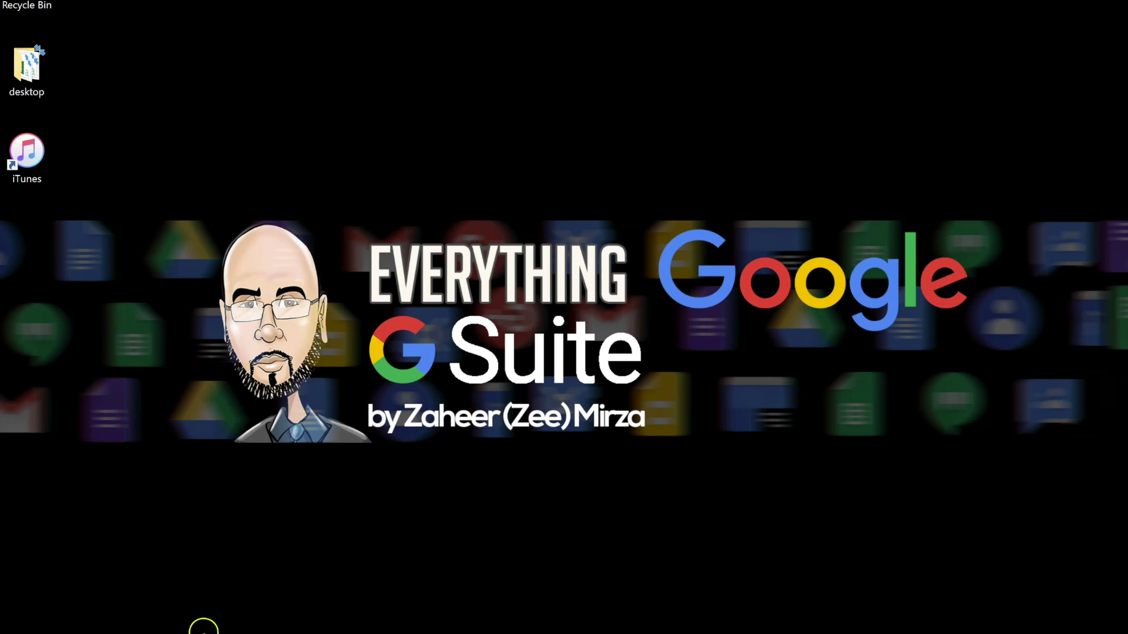
Bring the Gmail window to full screen and show the inbox message list.
mouse_move(705, 633)
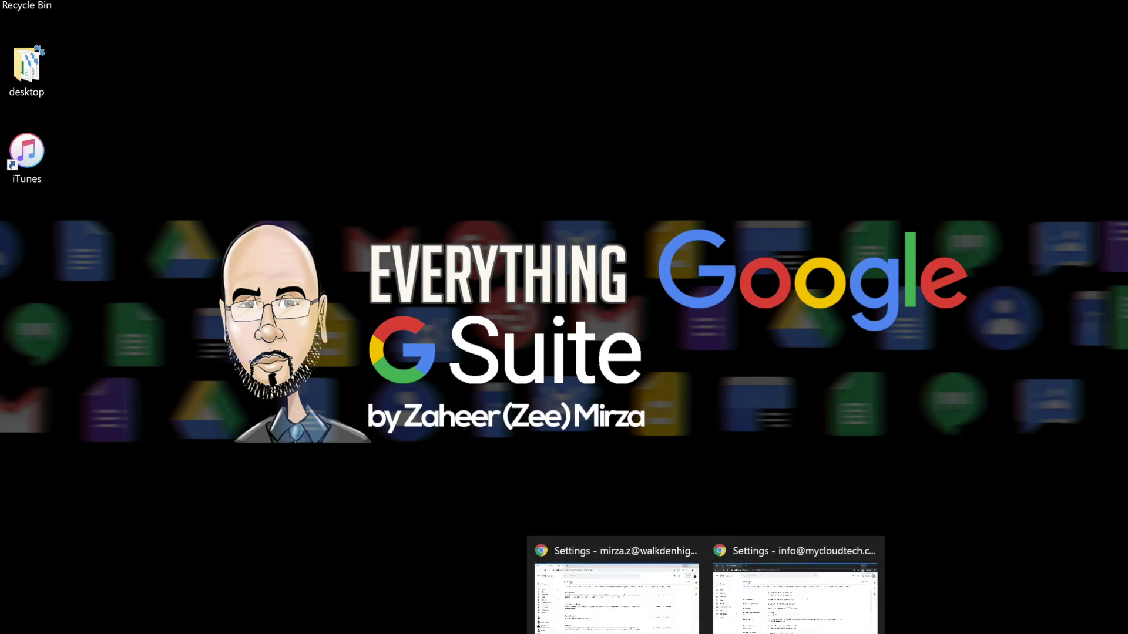
click(802, 603)
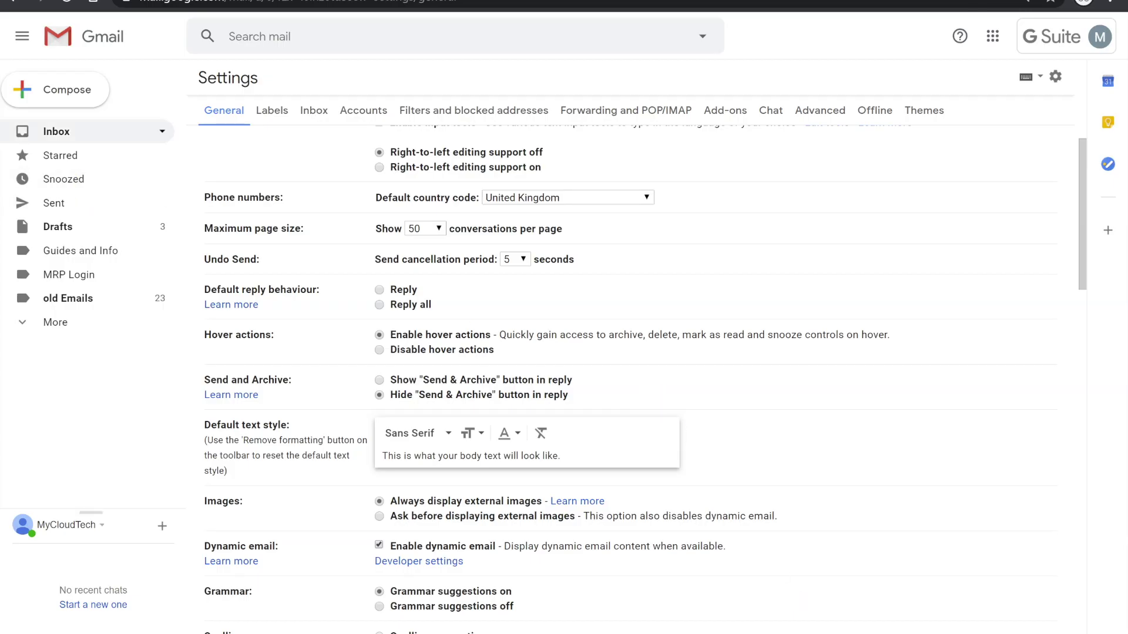
click(54, 135)
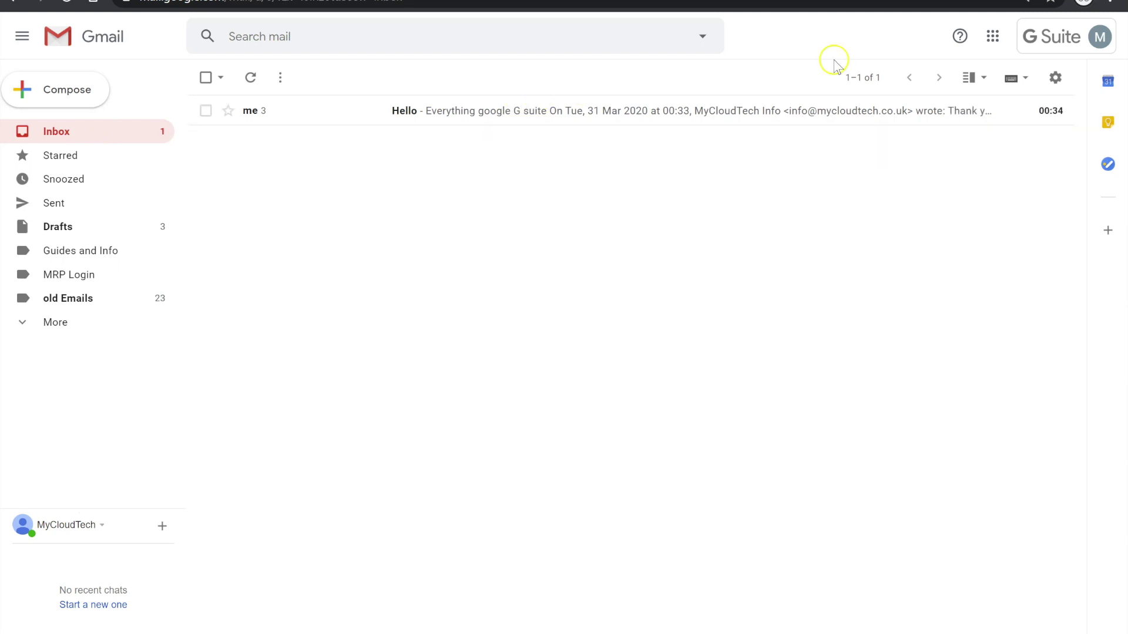
Review the Inbox settings tab with the reading pane on No split, then return to the inbox.
click(1055, 79)
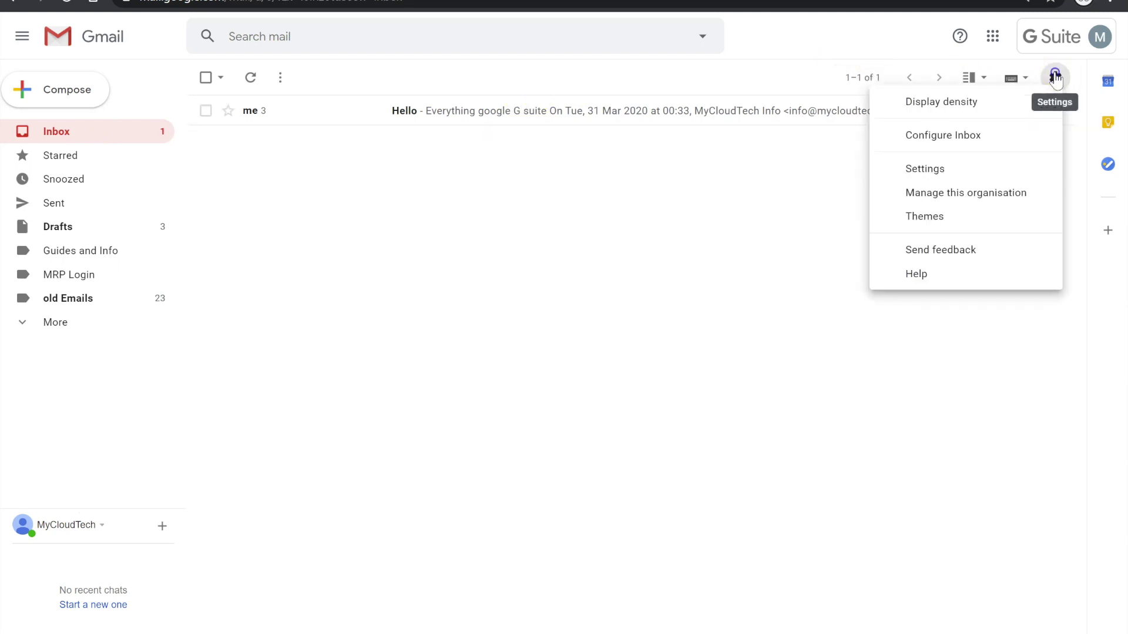
click(938, 172)
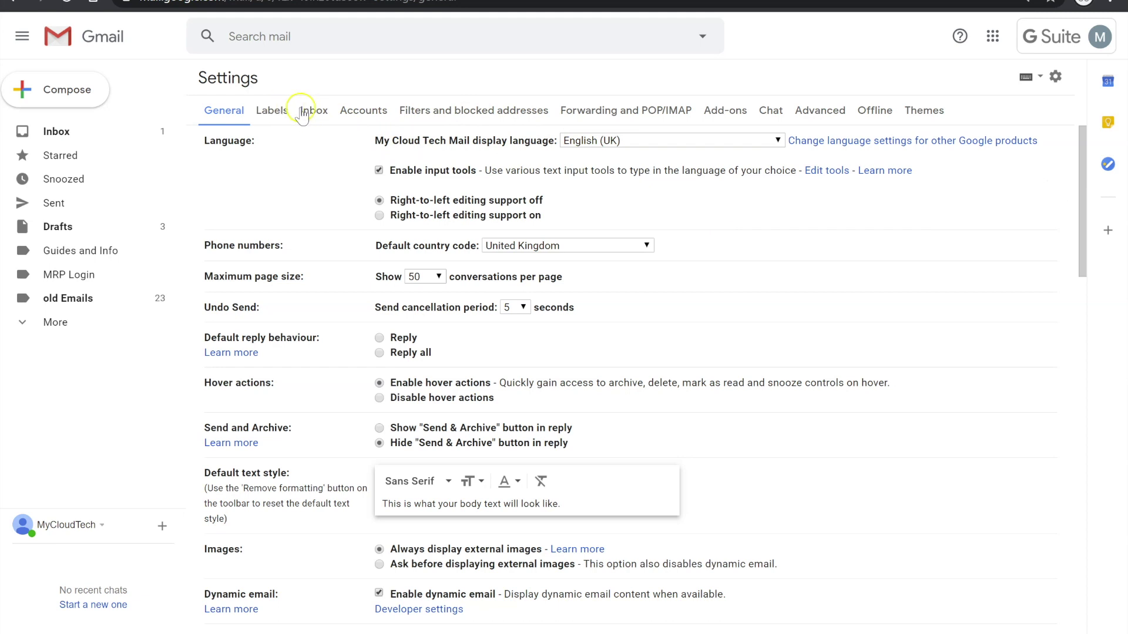
click(324, 118)
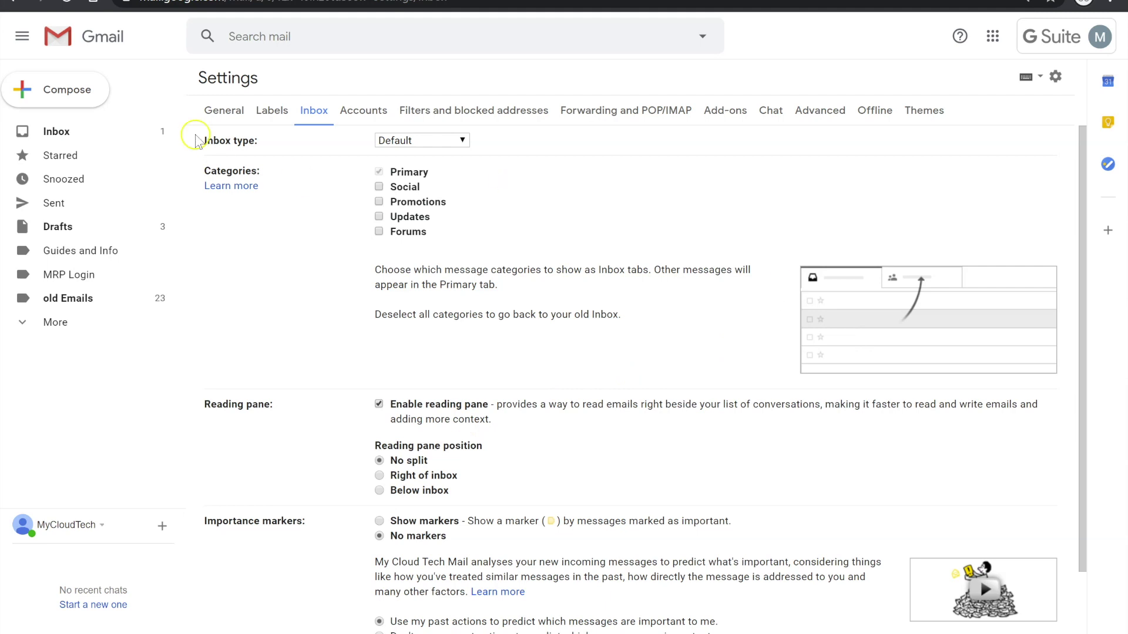
click(62, 134)
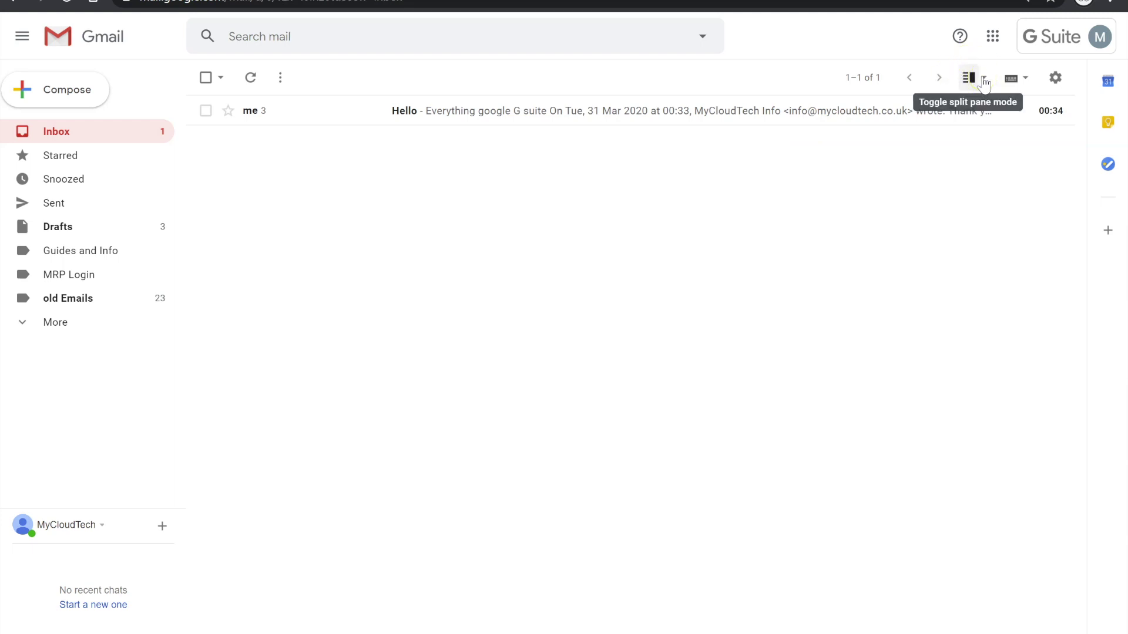
click(984, 82)
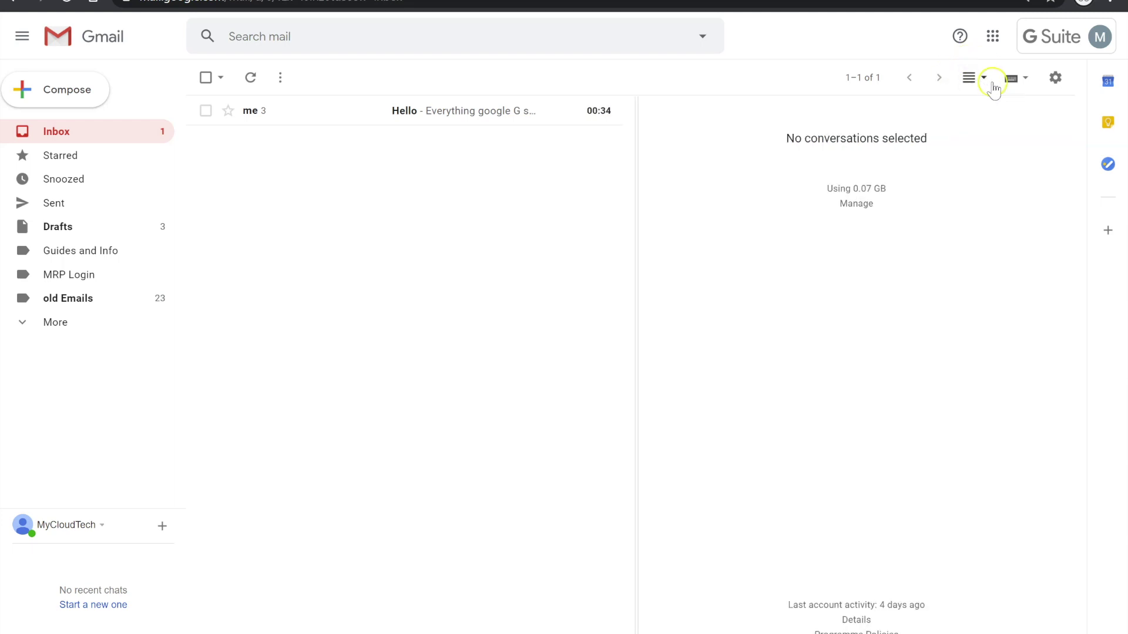
click(407, 115)
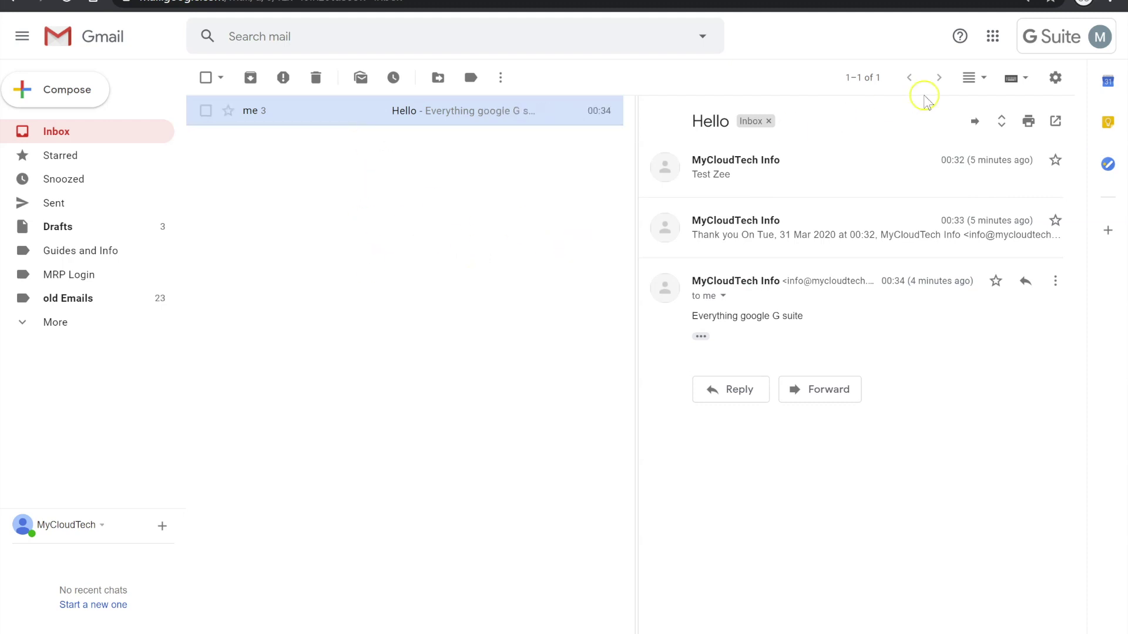
click(986, 84)
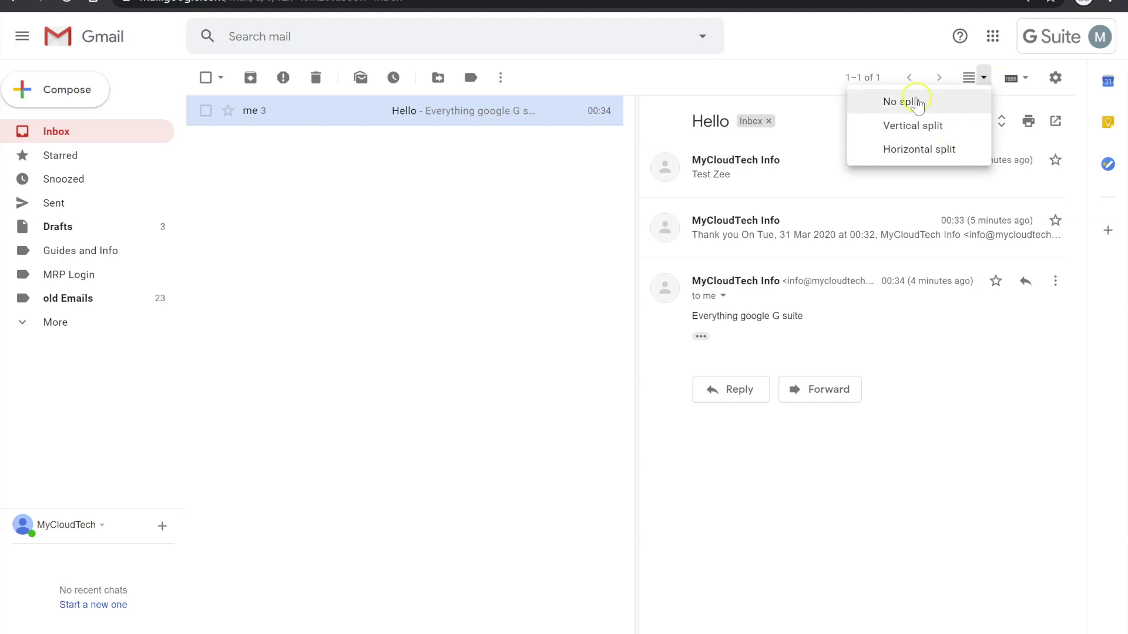
click(913, 103)
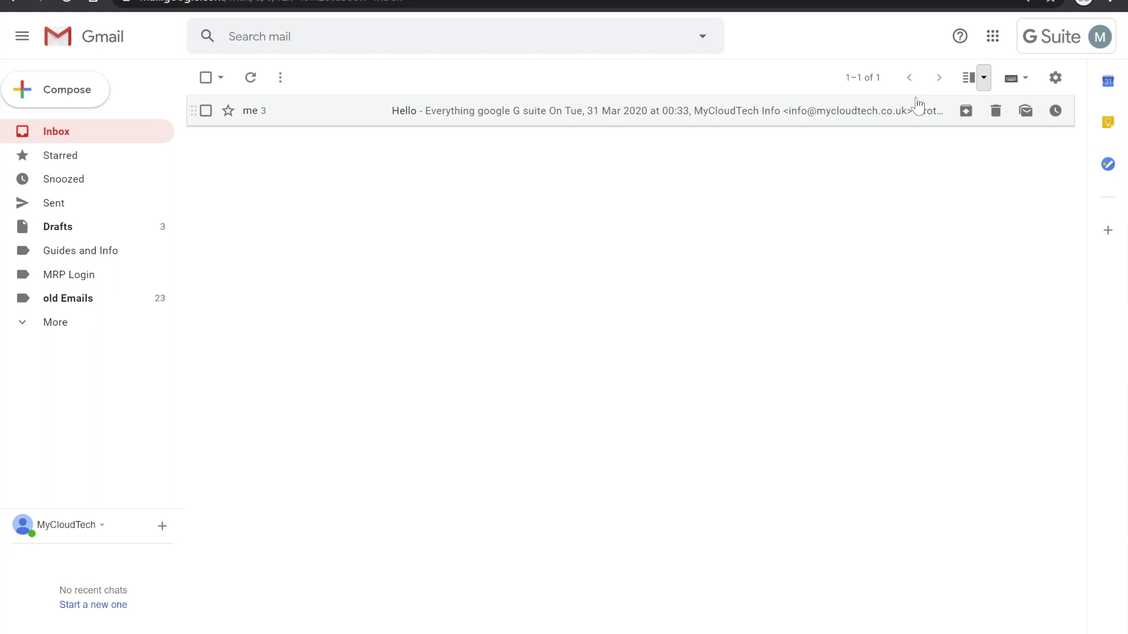
Open the full Gmail Settings page from the quick settings menu.
click(1055, 78)
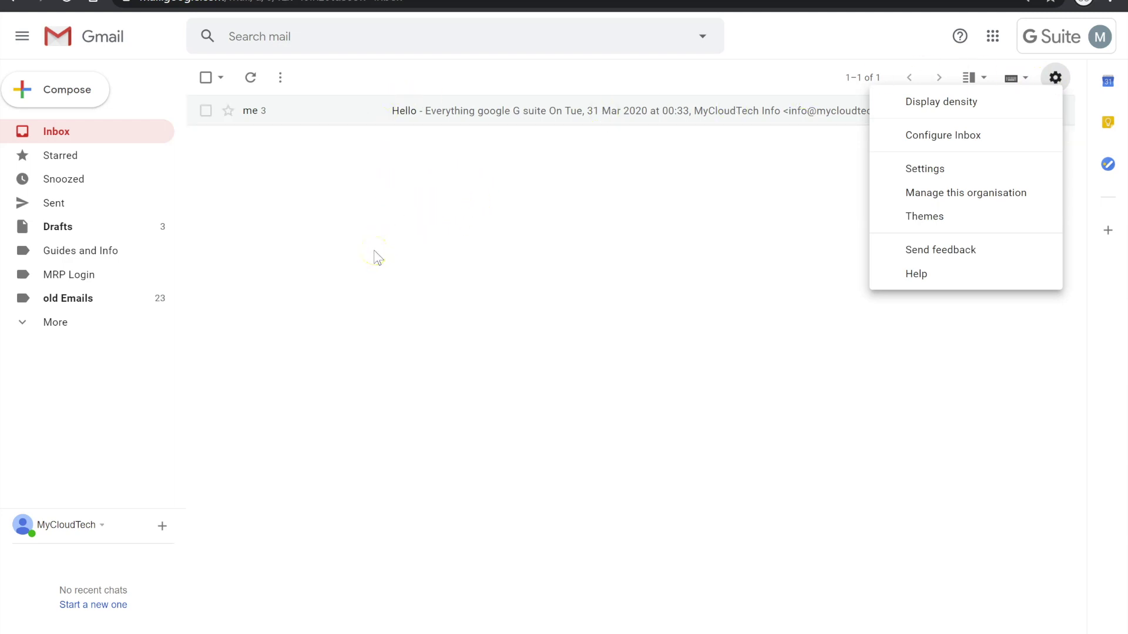
click(344, 232)
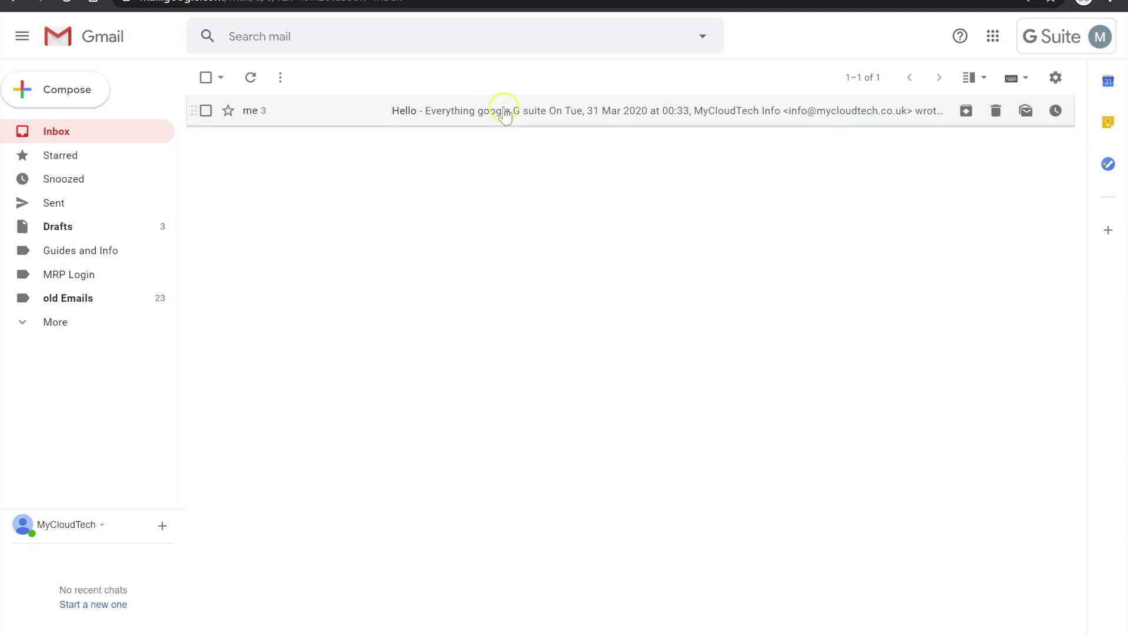
click(1055, 78)
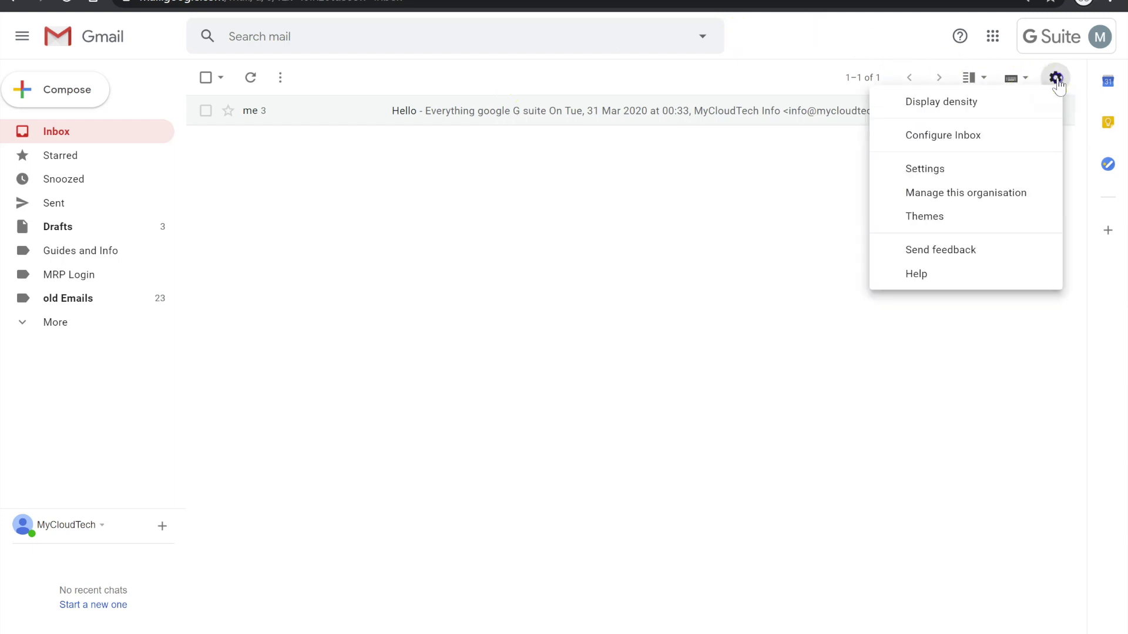
click(925, 171)
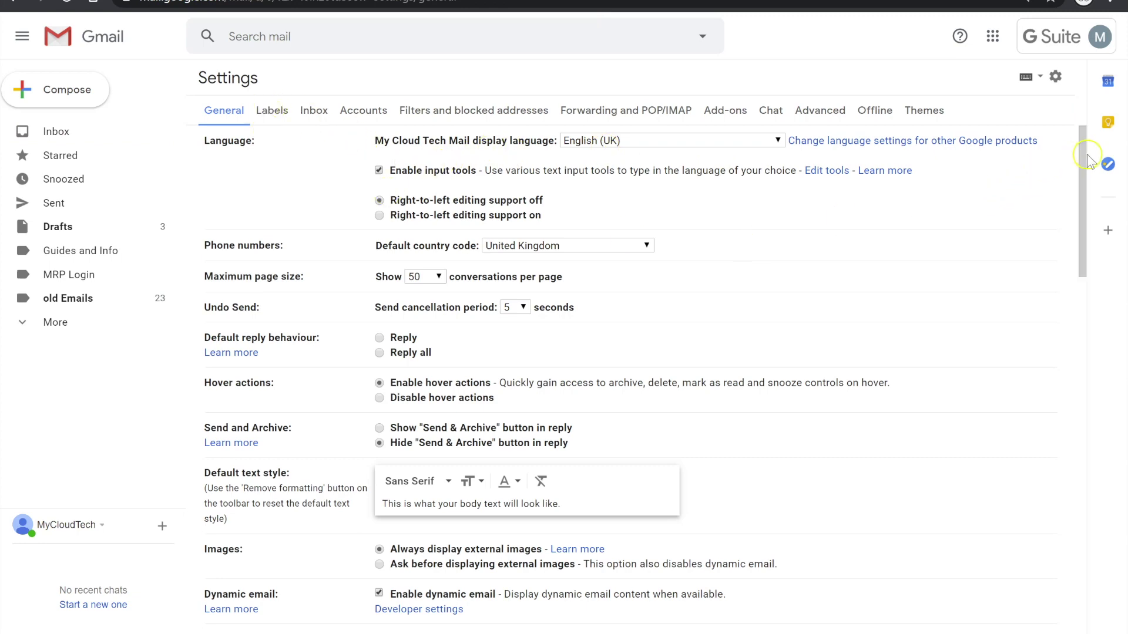
Turn conversation view off in General settings and save the changes.
drag(1081, 158, 1083, 290)
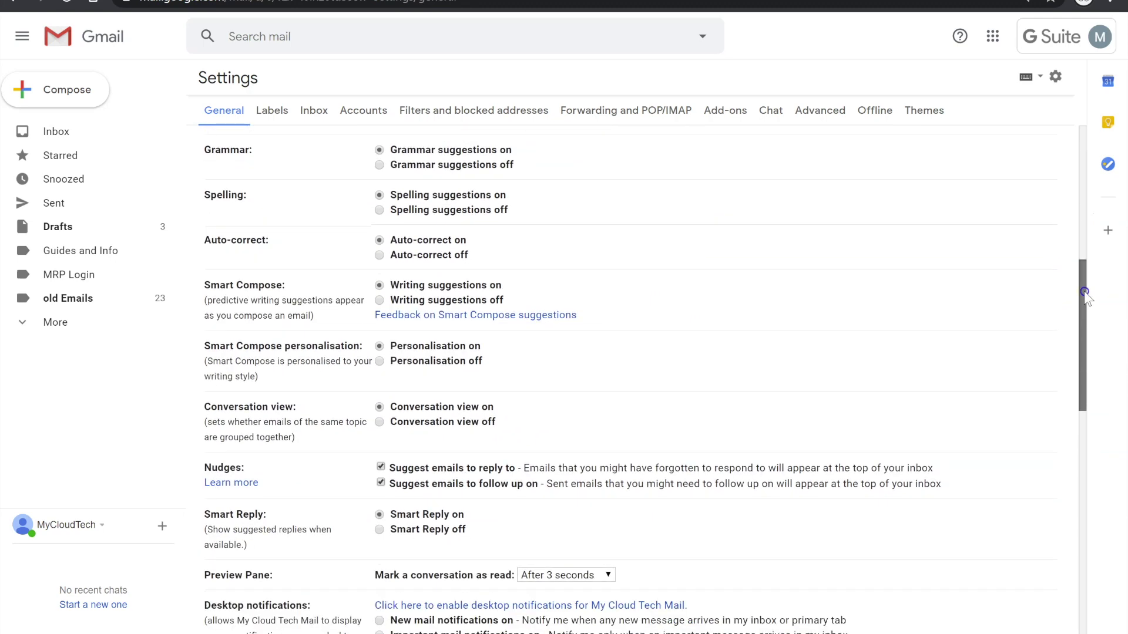
click(378, 422)
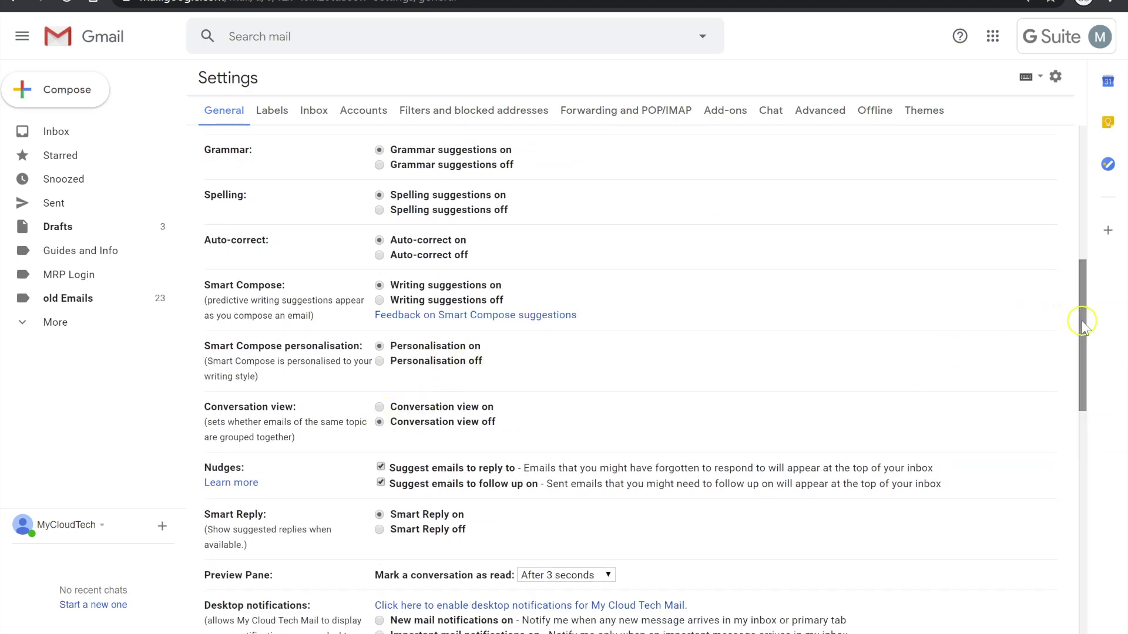
drag(1081, 318, 1084, 605)
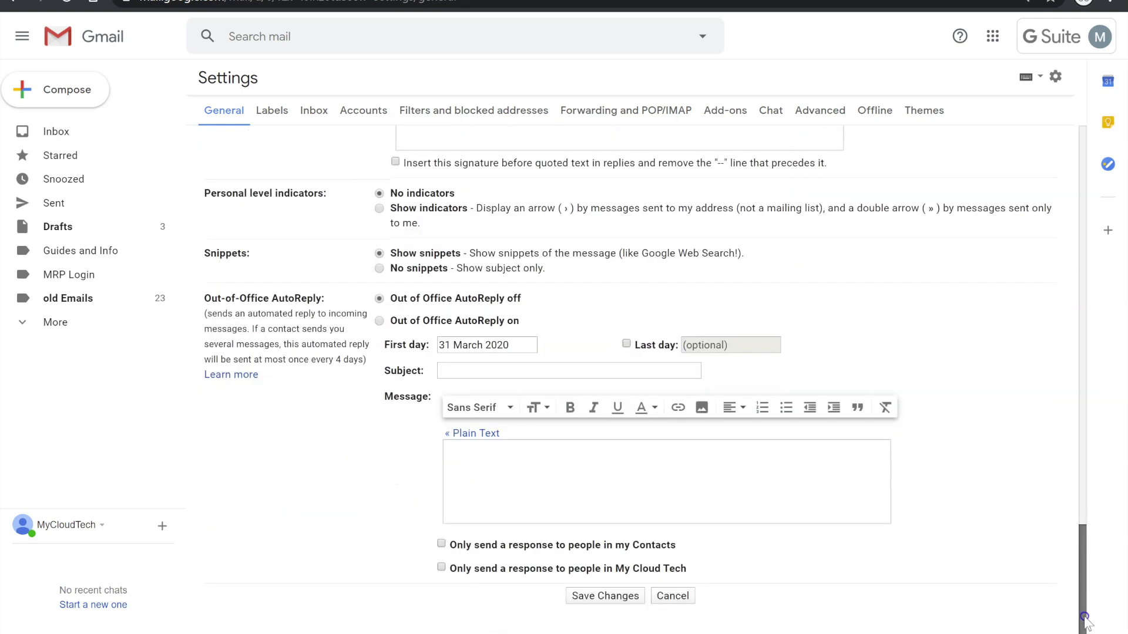
click(605, 597)
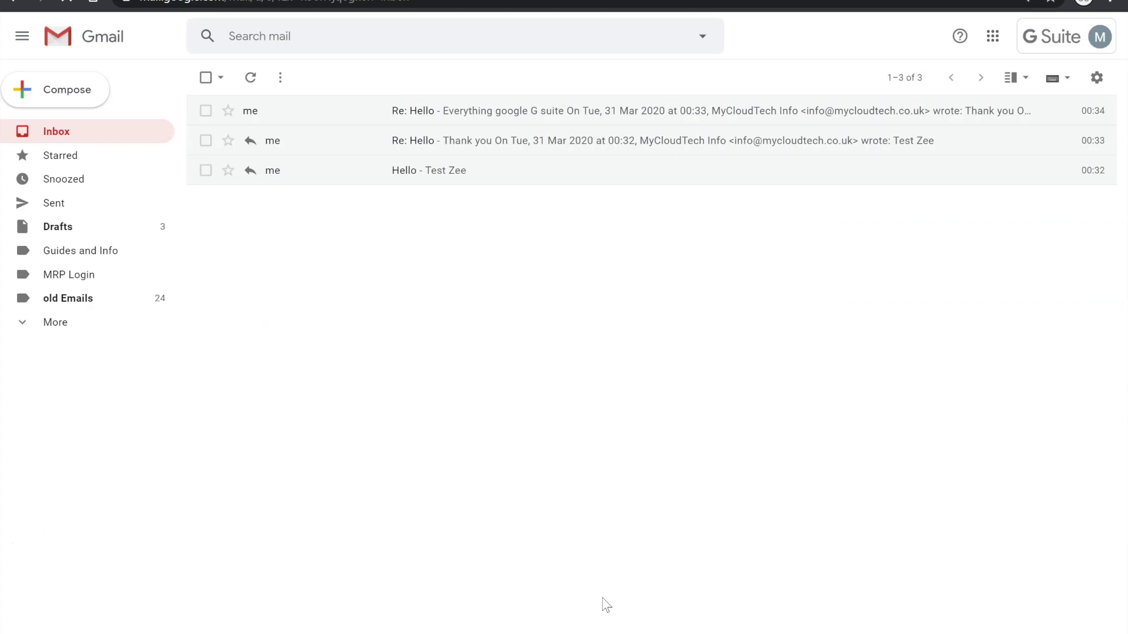
click(516, 335)
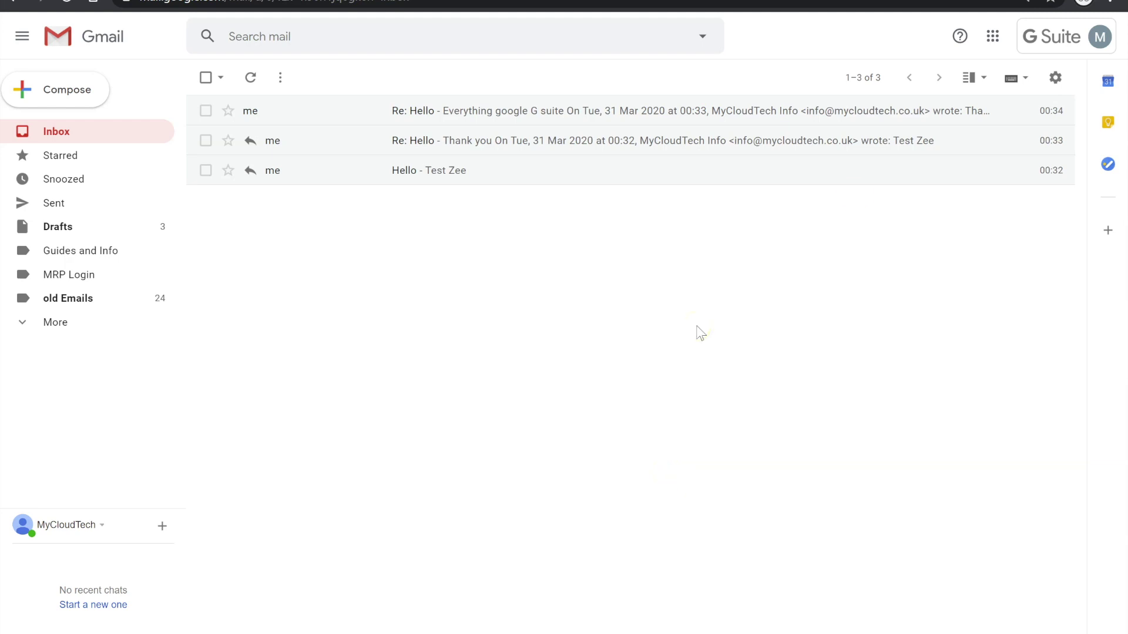
Go to the Filters and blocked addresses settings and start a new filter.
click(1056, 77)
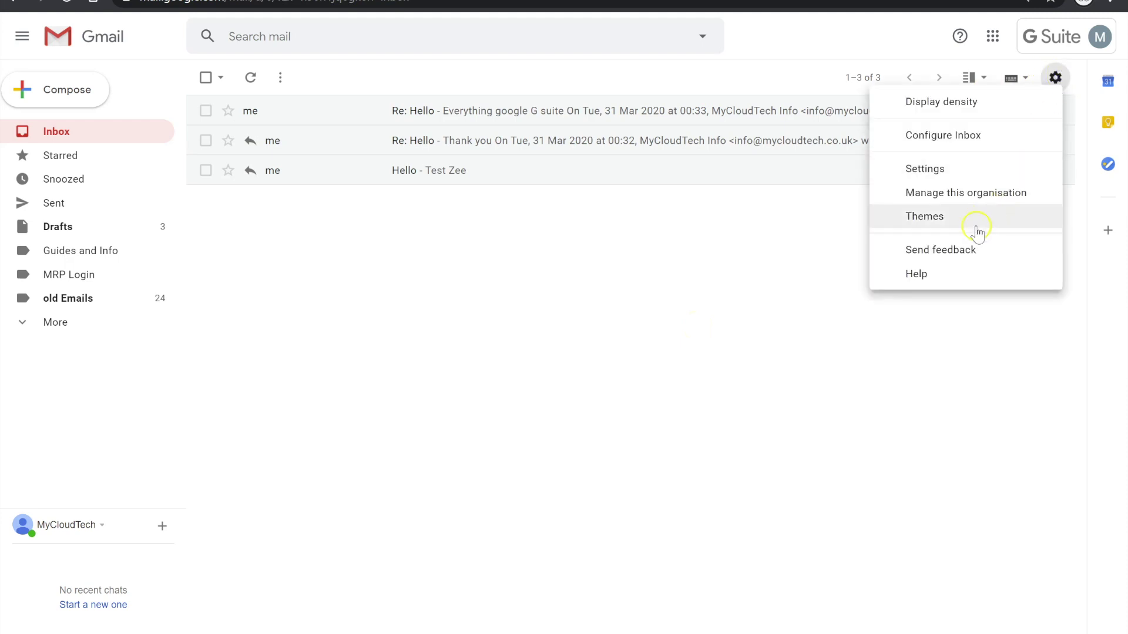
click(931, 170)
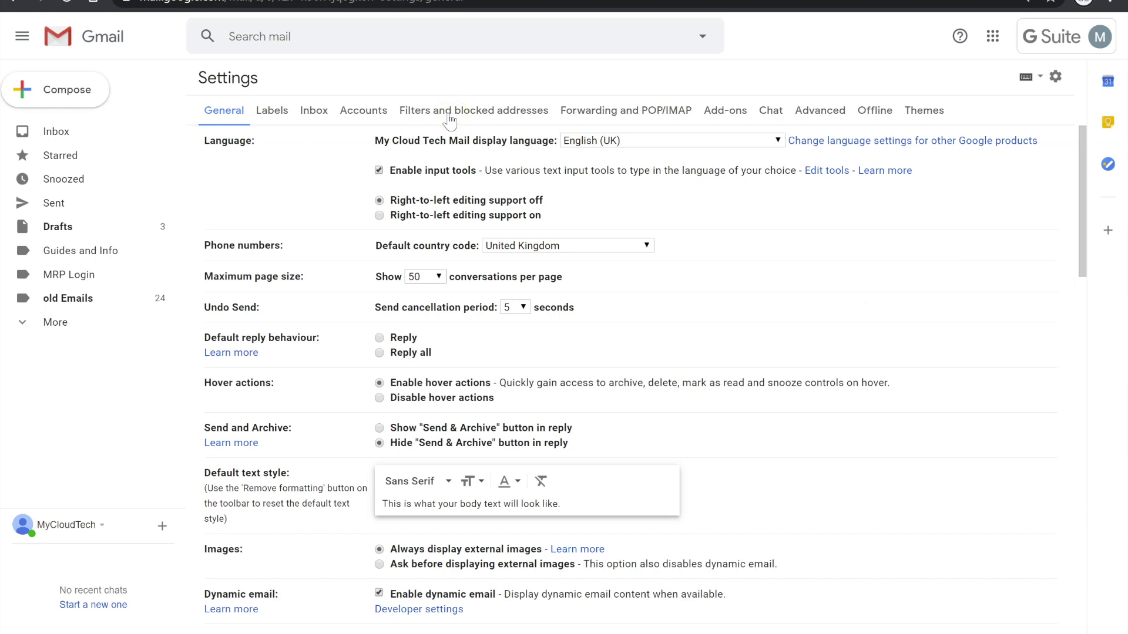
click(449, 110)
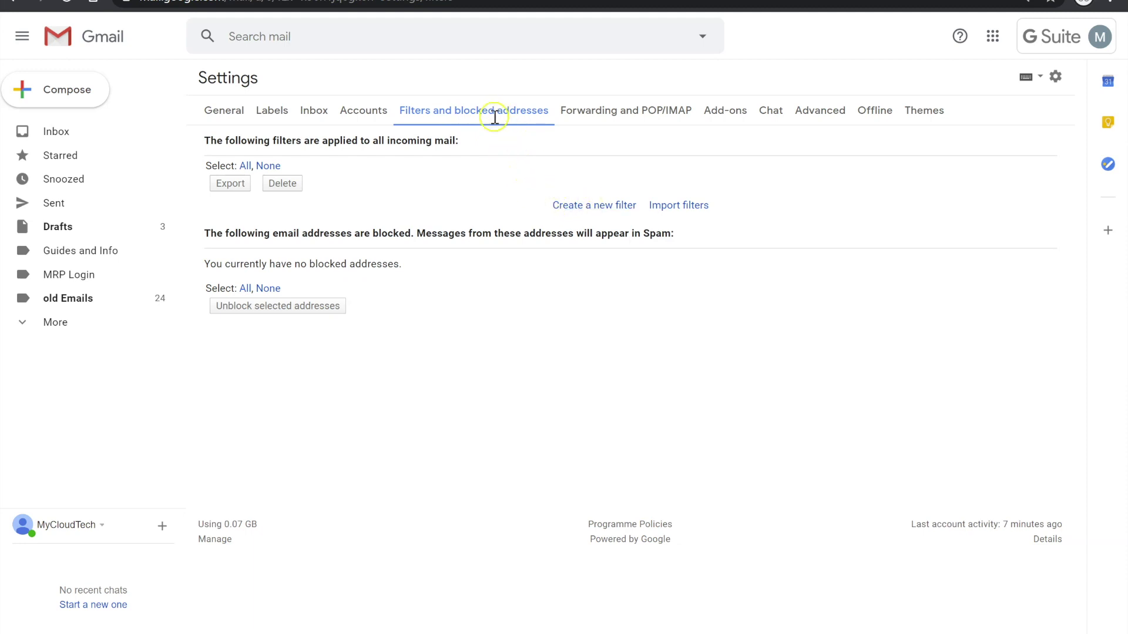
click(598, 213)
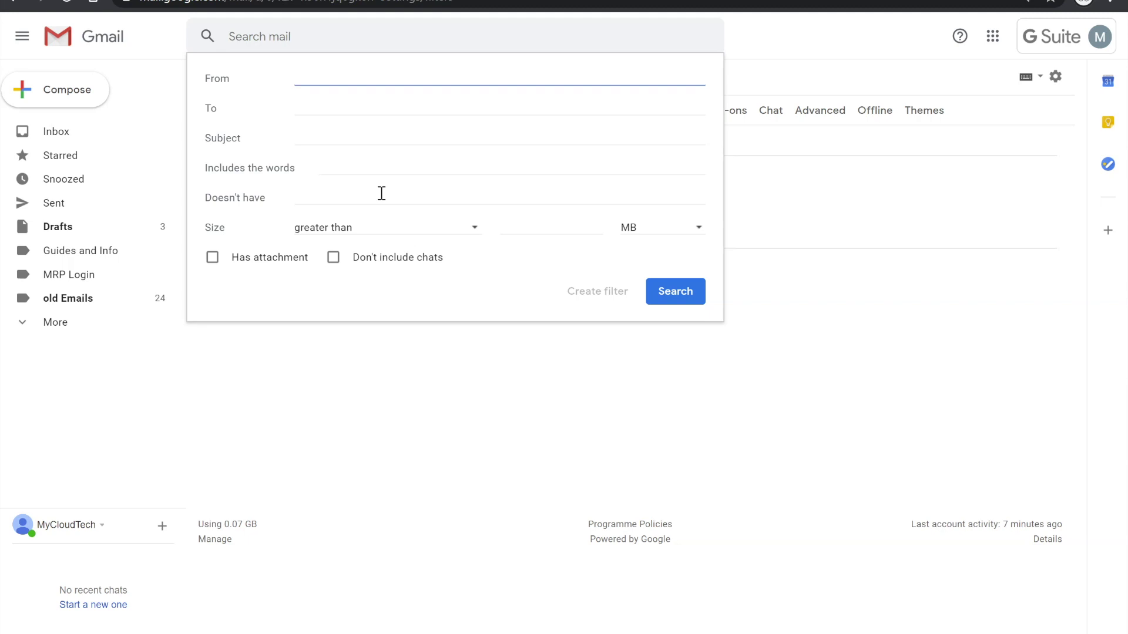
Create a filter for the subject 'everything google', then enlarge the new message window.
click(326, 140)
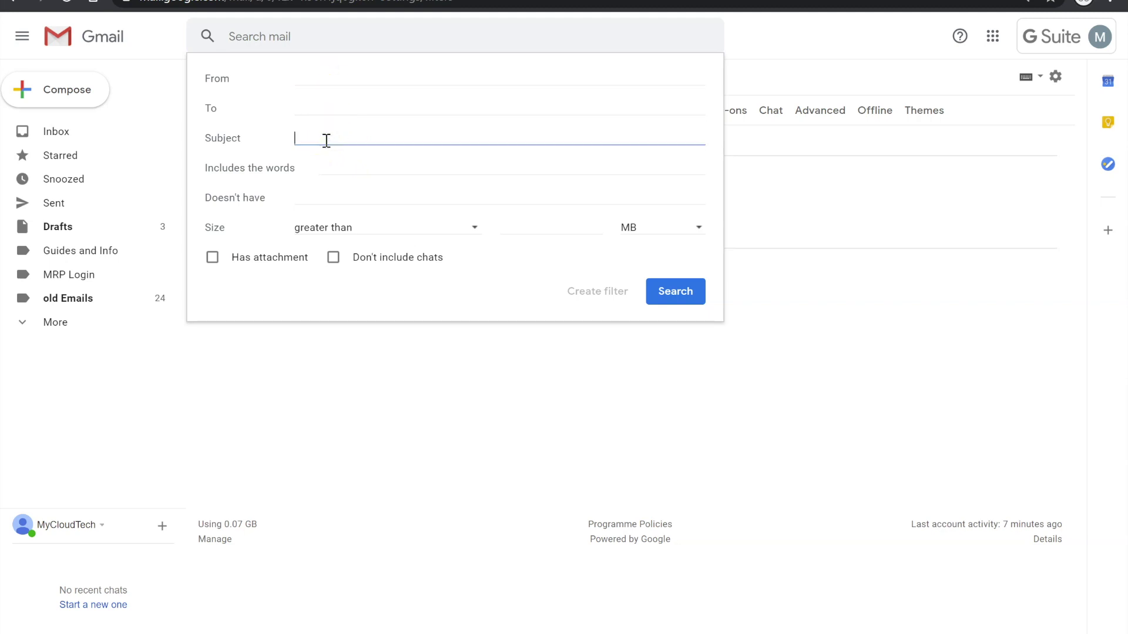
text(everything google)
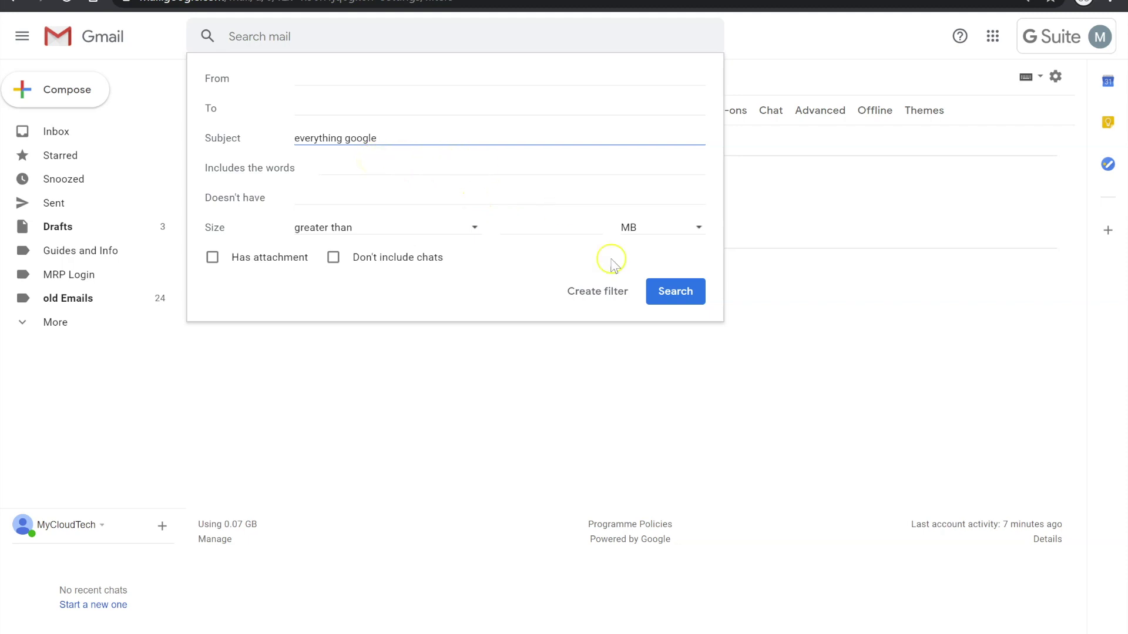
click(594, 294)
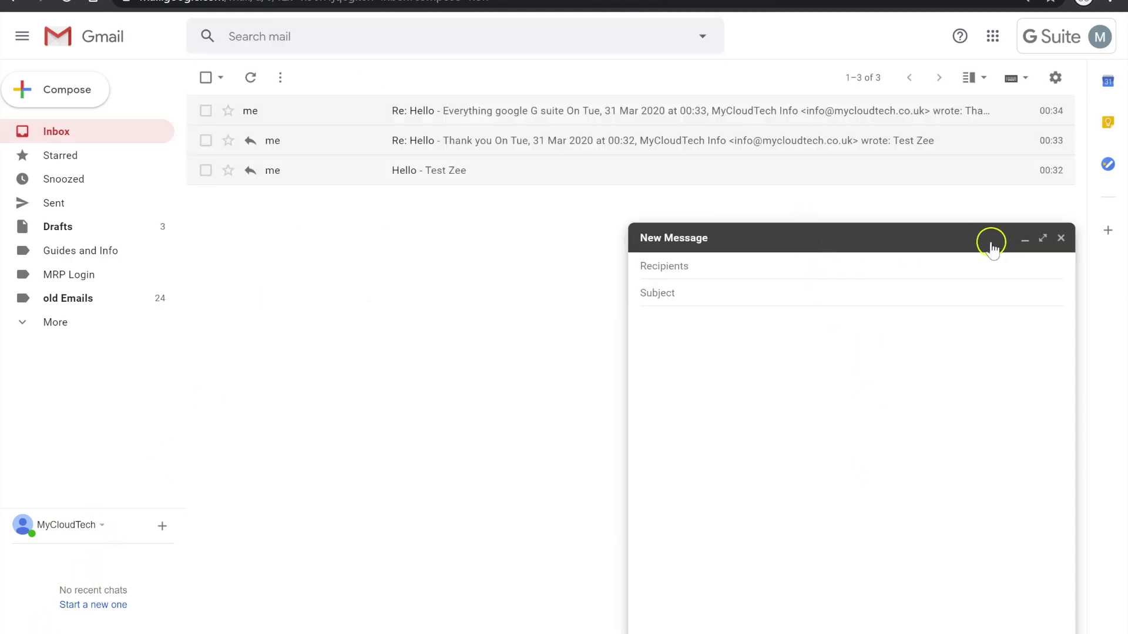
click(1043, 238)
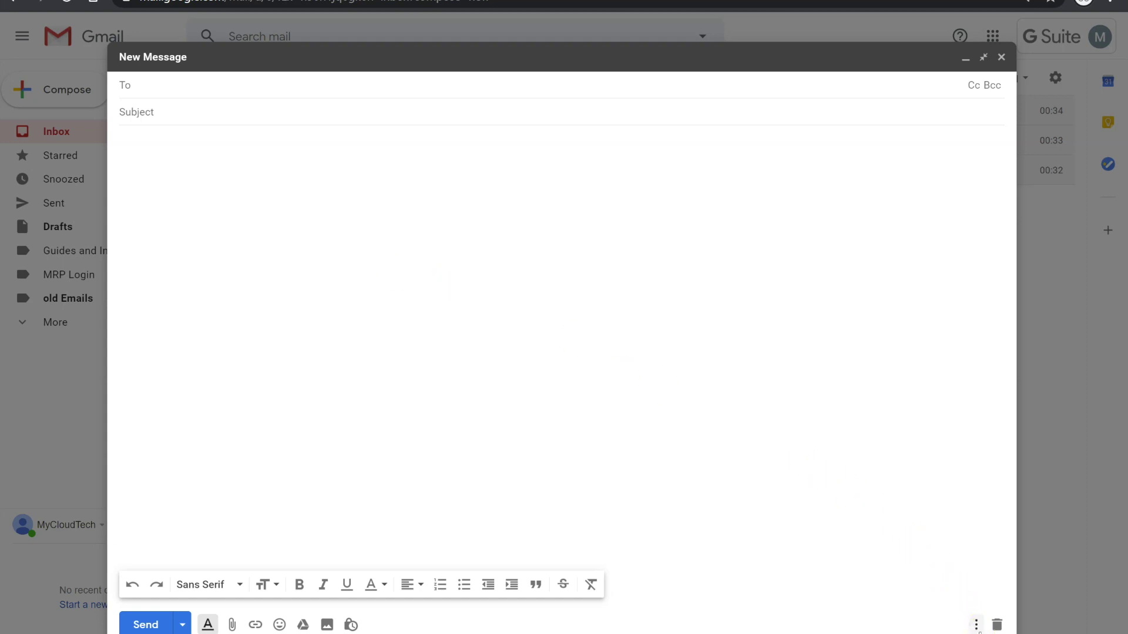
Check the draft's More options menu, then reveal the Schedule send option beside Send.
click(977, 626)
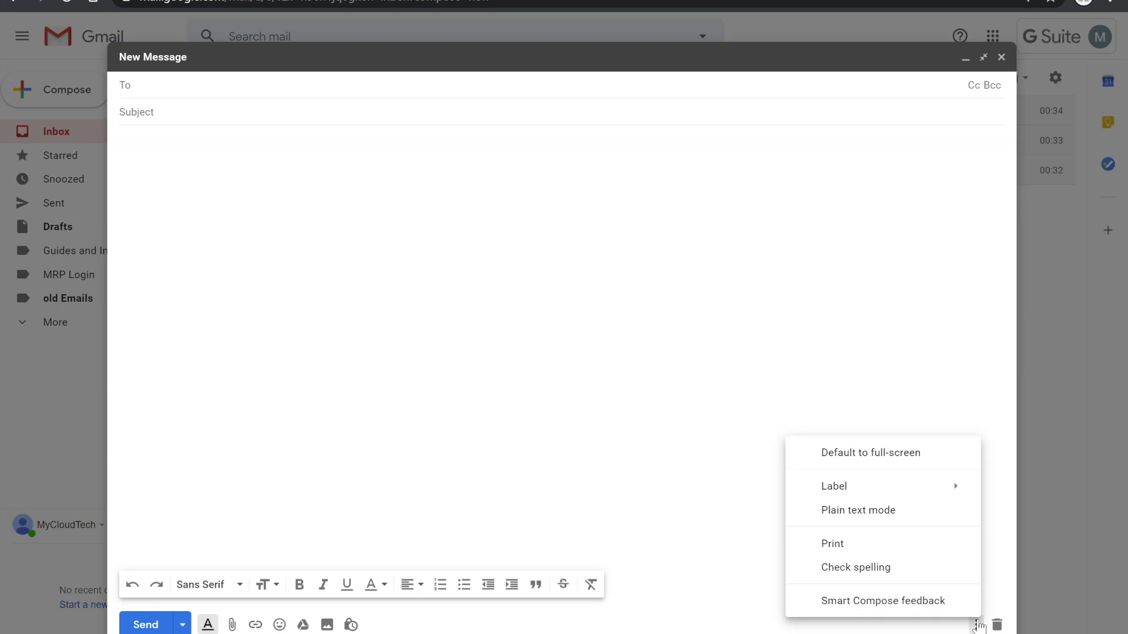
click(978, 626)
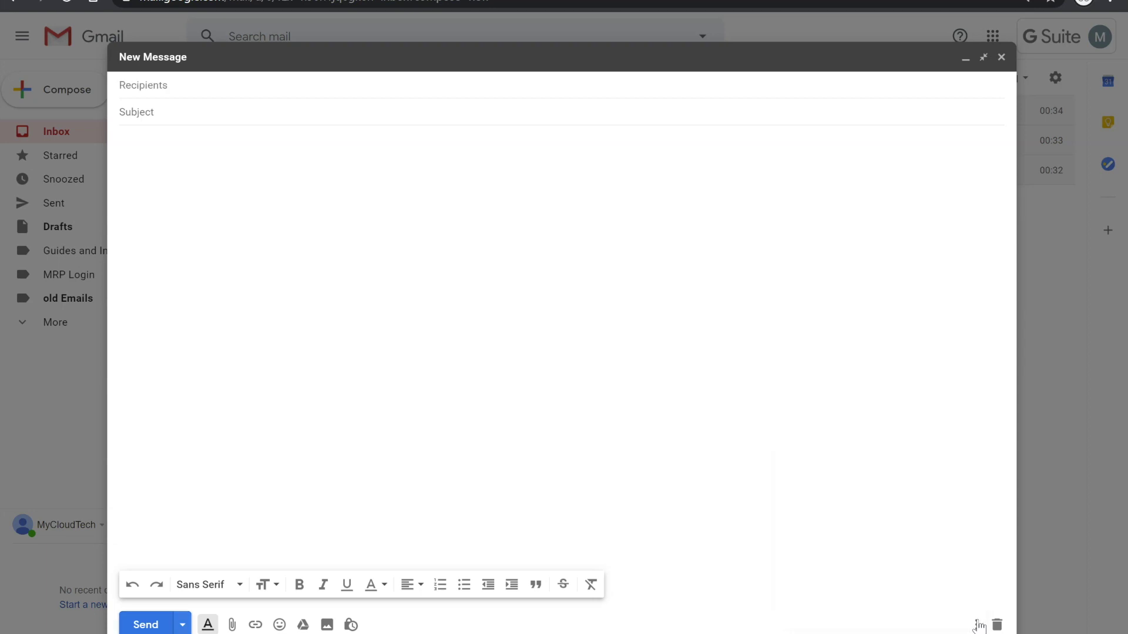
click(182, 628)
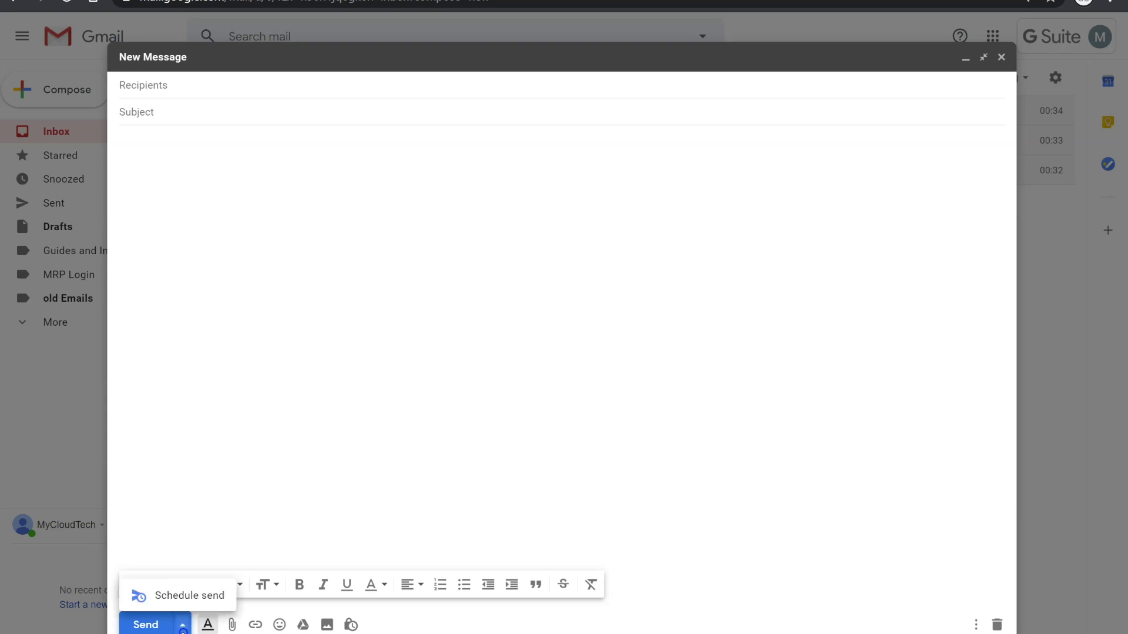
click(188, 594)
Toggle the formatting options and show the draft's Confidential mode settings.
click(209, 626)
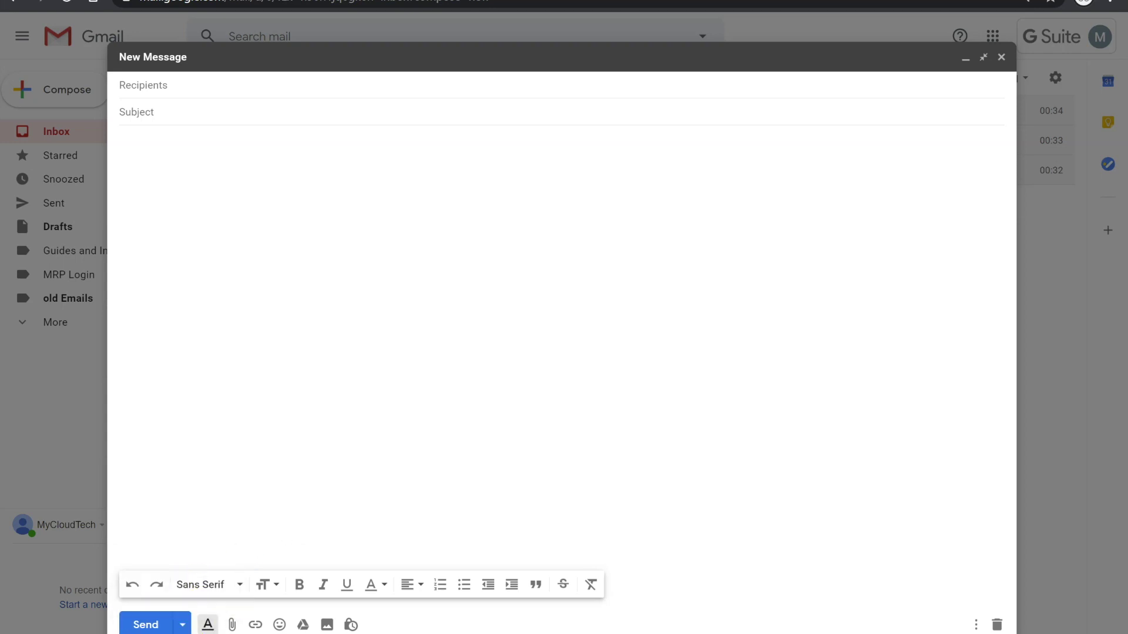
click(351, 625)
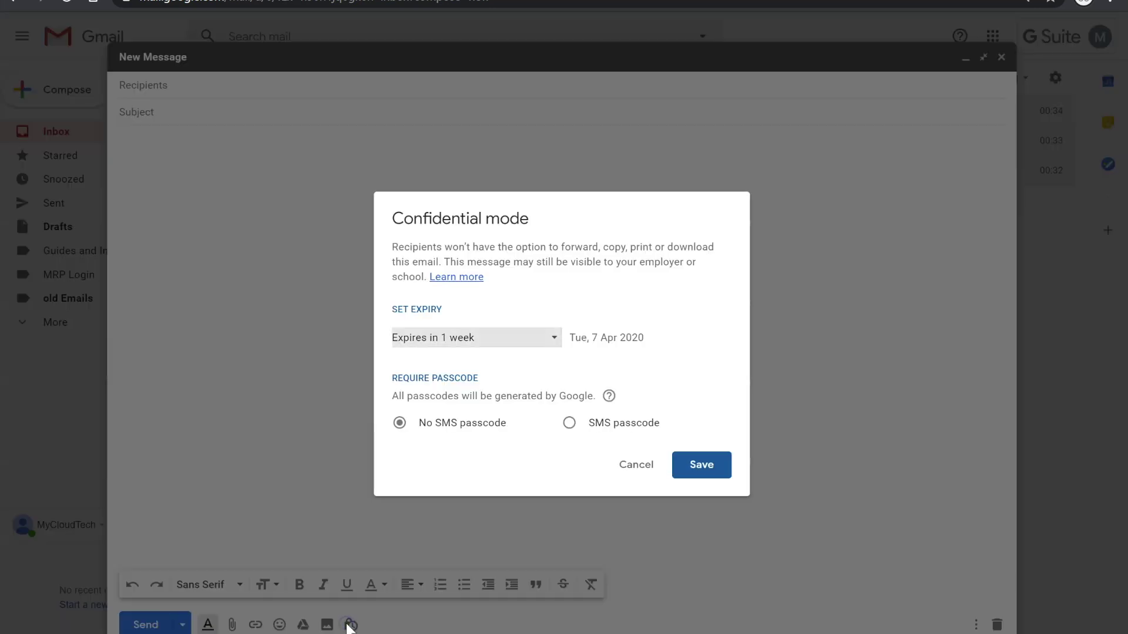